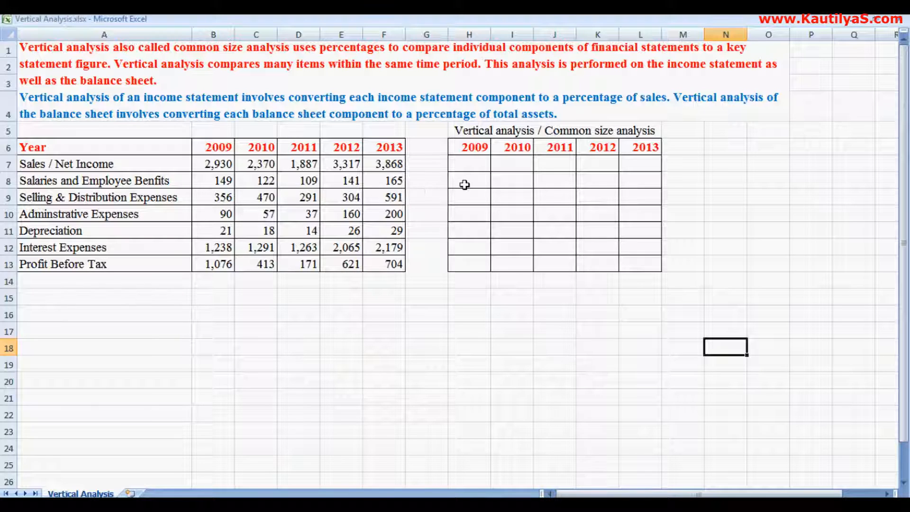
Enter the formula =B8/B7*100 in H8 to express 2009 salaries and employee benefits as a percentage of sales.
click(465, 185)
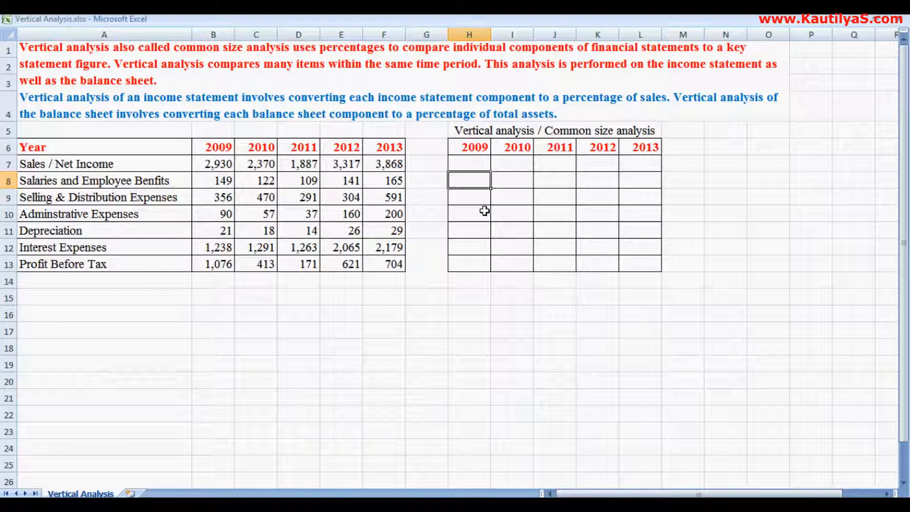
text(=)
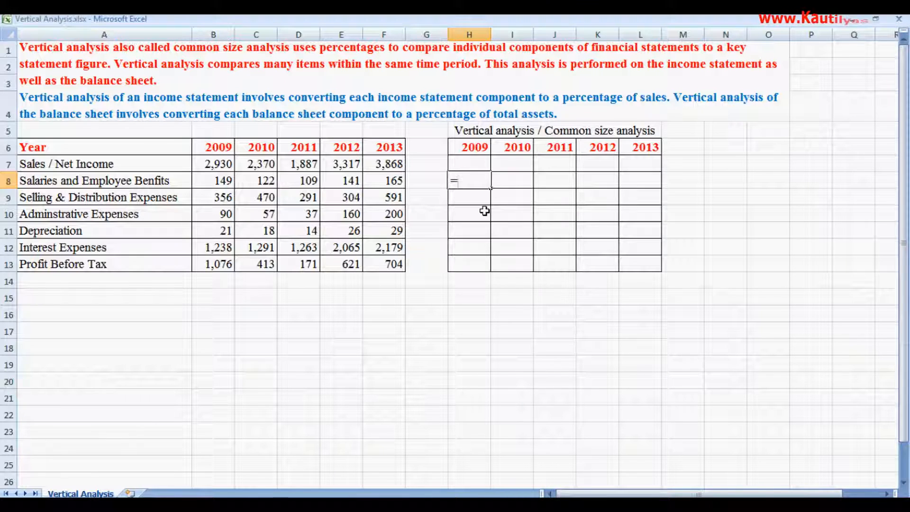
click(210, 185)
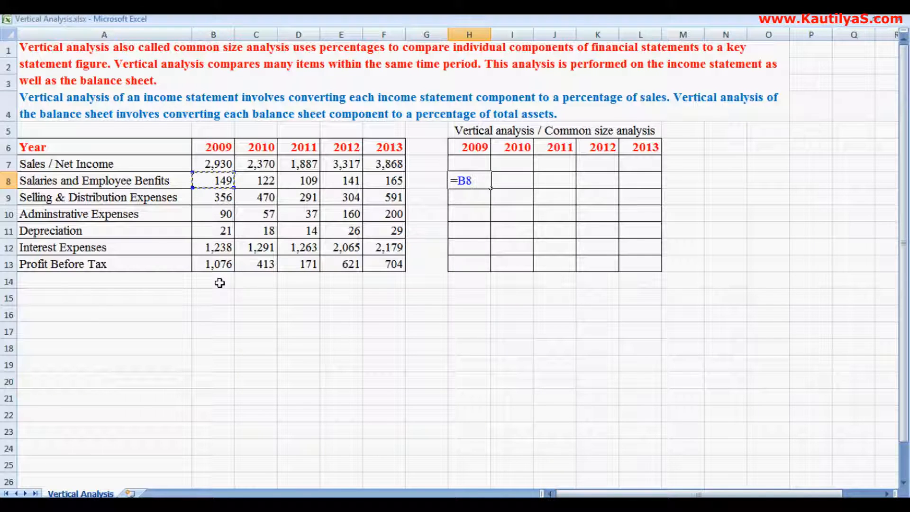
text(/)
click(212, 165)
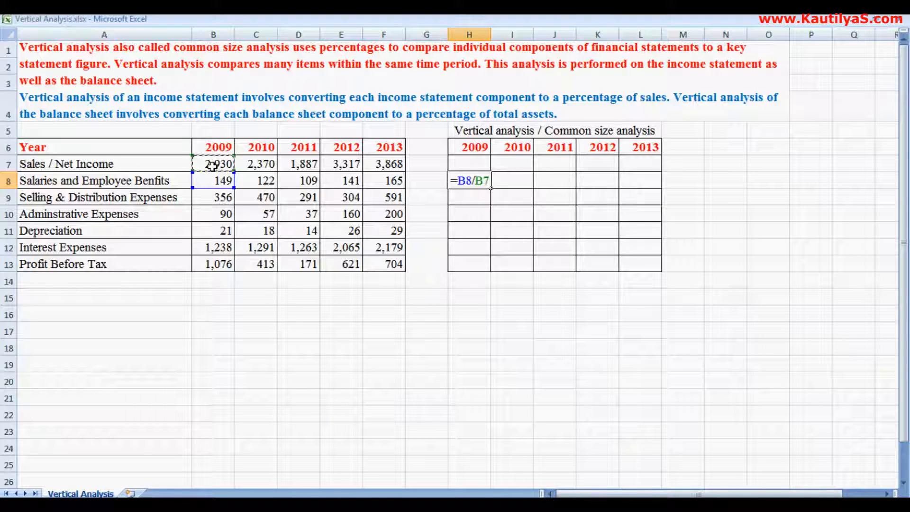
text(*100)
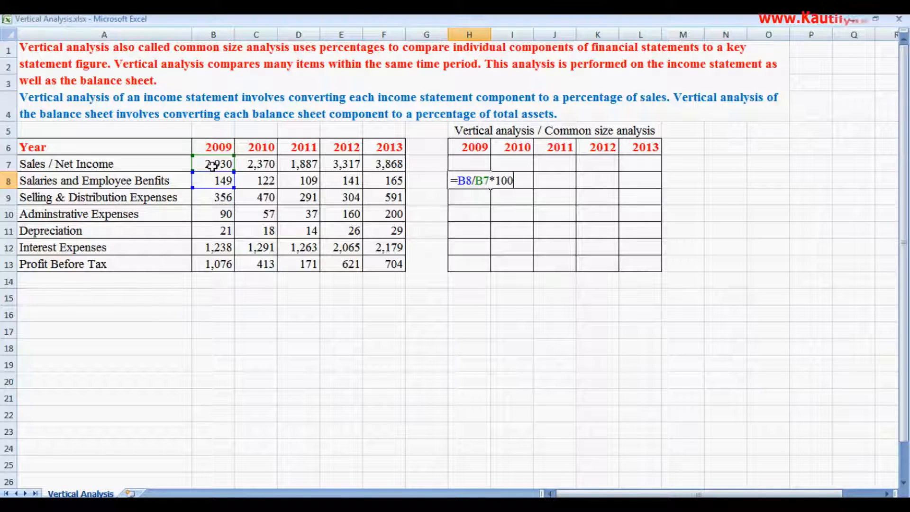
key(Return)
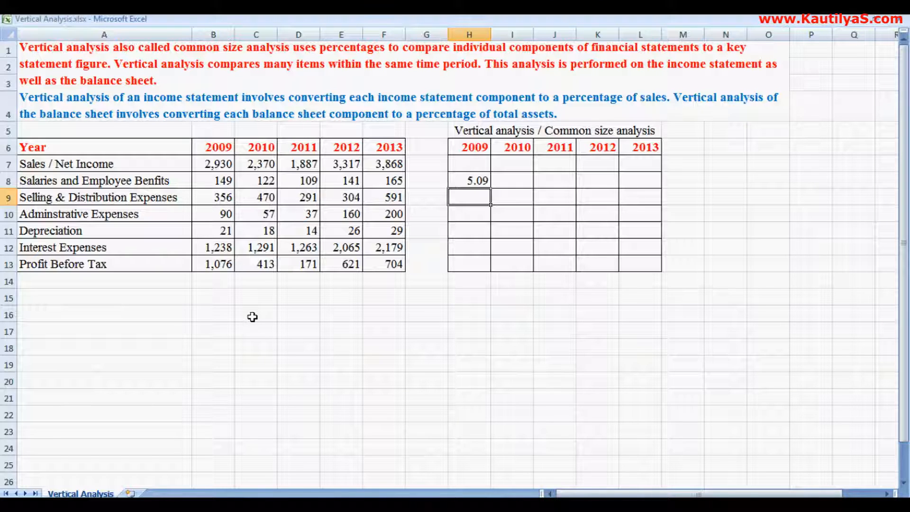
Try to fill the H8 percentage formula down to H9 for Selling & Distribution Expenses.
click(466, 180)
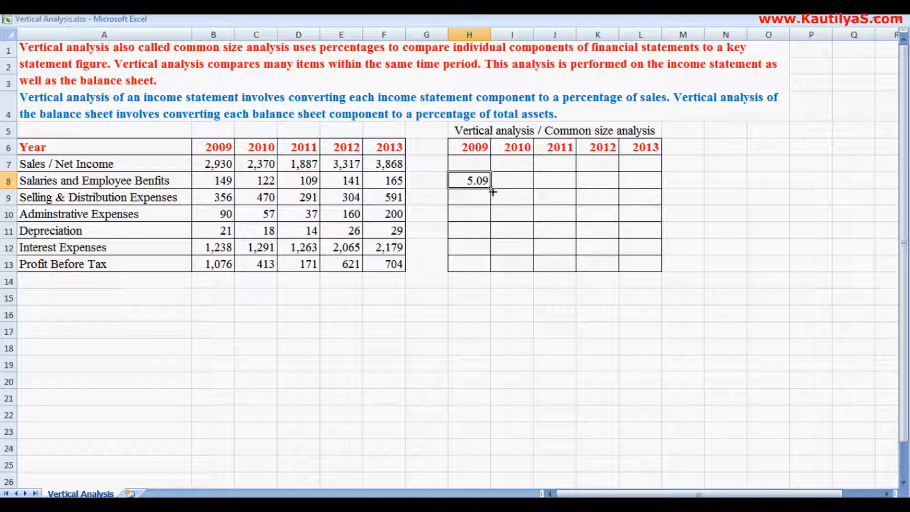
drag(493, 192, 492, 202)
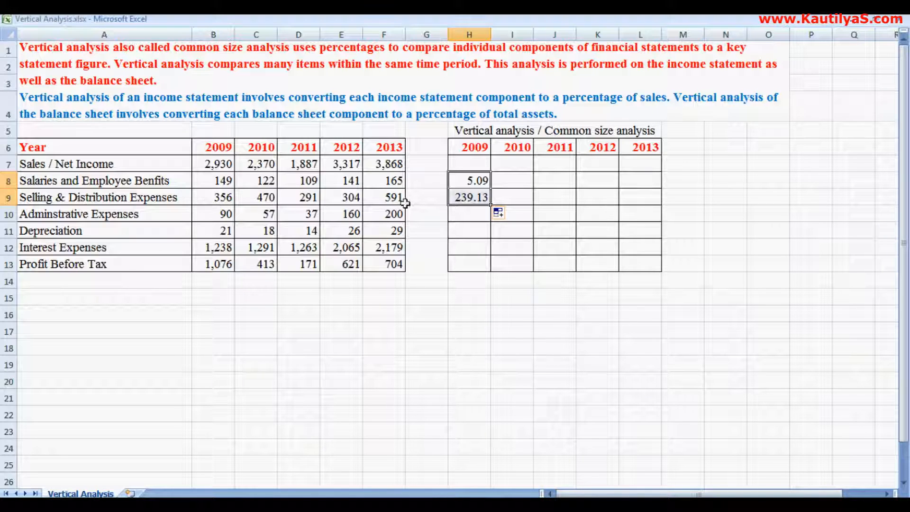
click(465, 201)
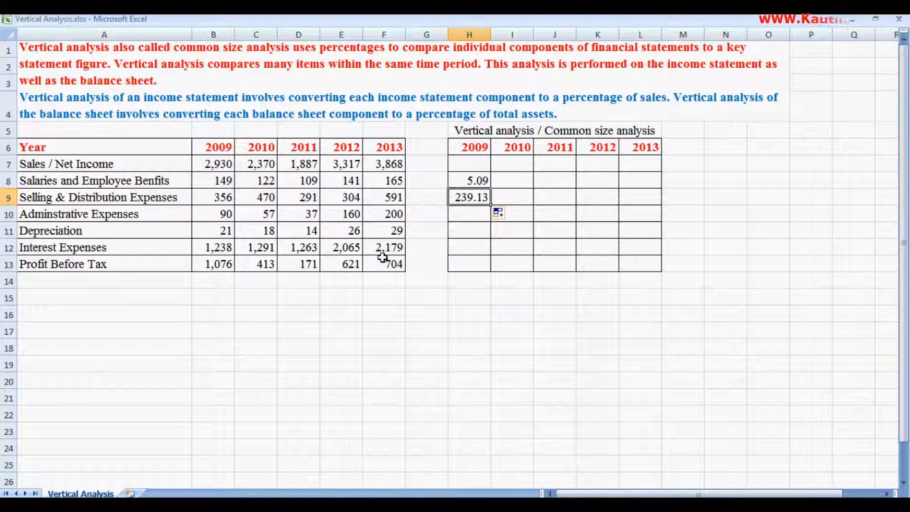
Exit the full-screen view and check the cell references in the H8 and H9 formulas.
click(461, 179)
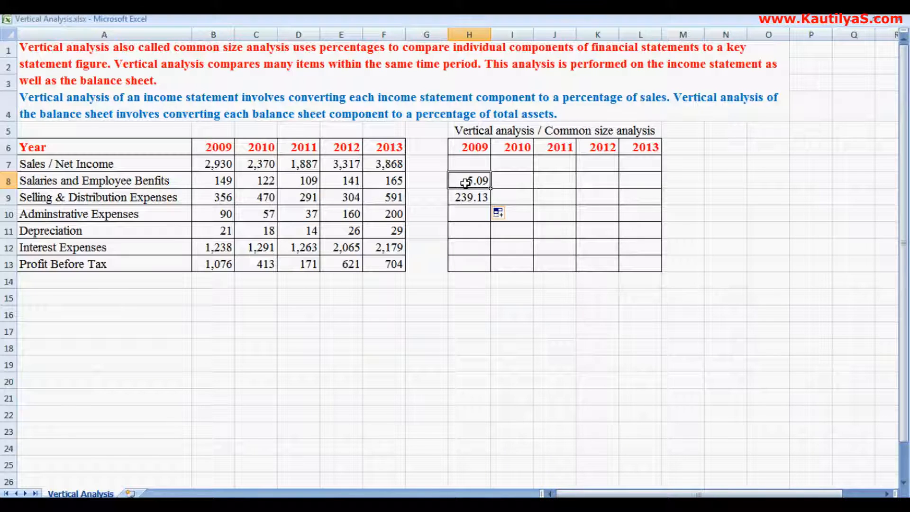
key(Escape)
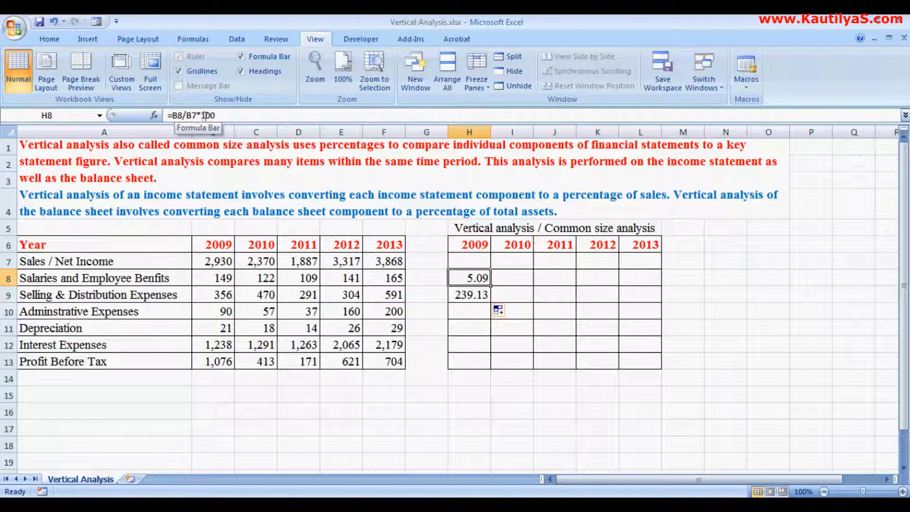
click(459, 293)
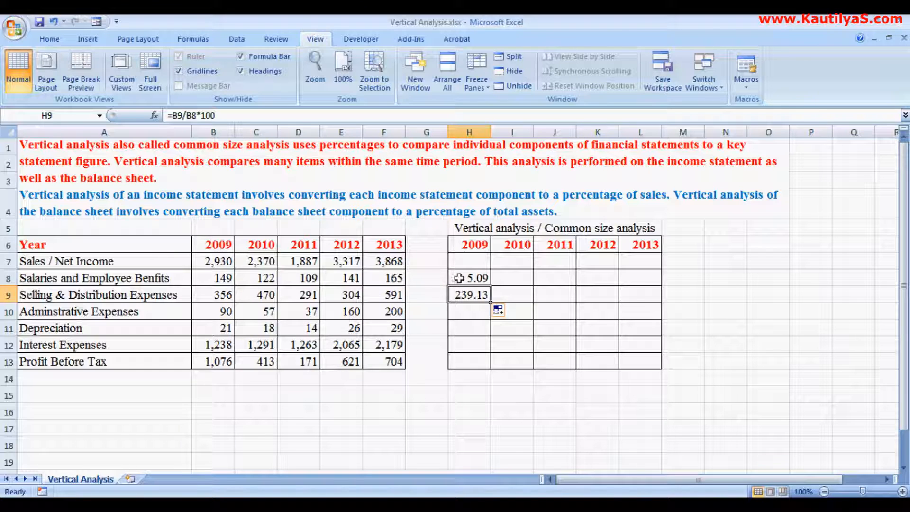
Make the sales reference absolute in H8 so the formula is =B8/$B$7*100, and fill it down to H13.
click(460, 278)
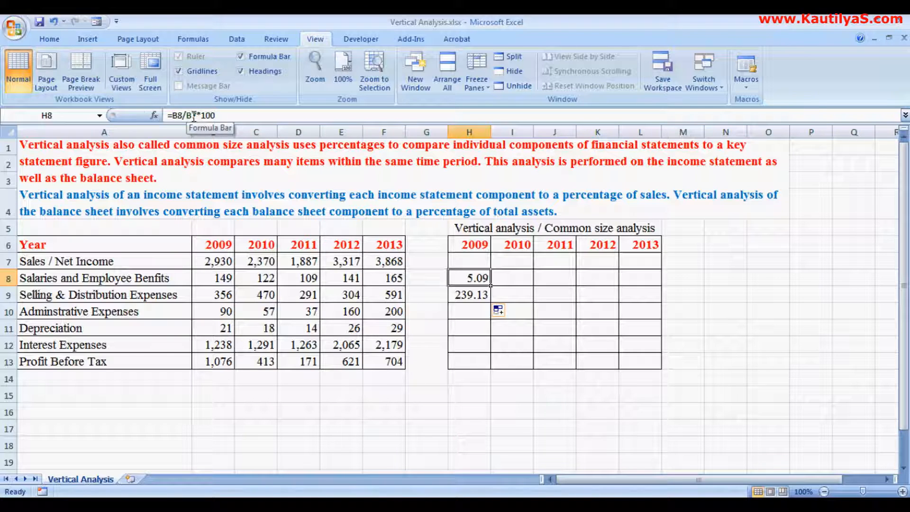
click(194, 116)
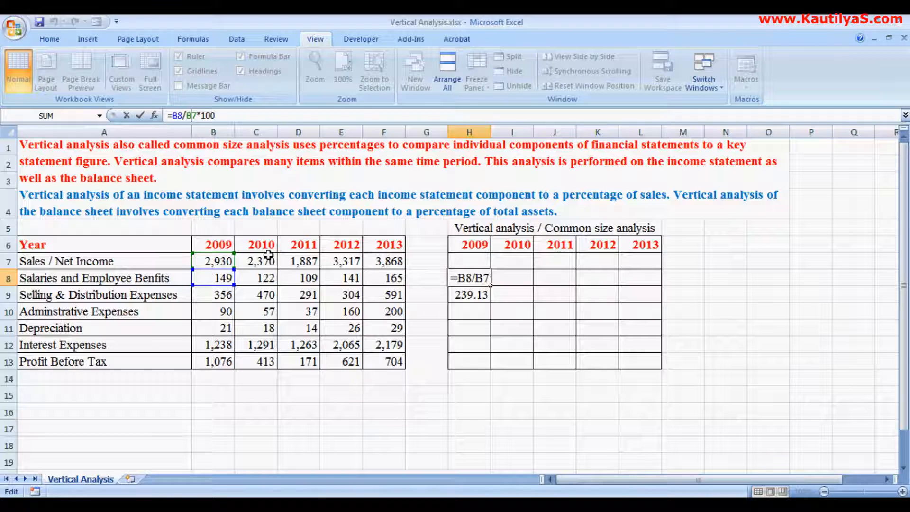
key(F4)
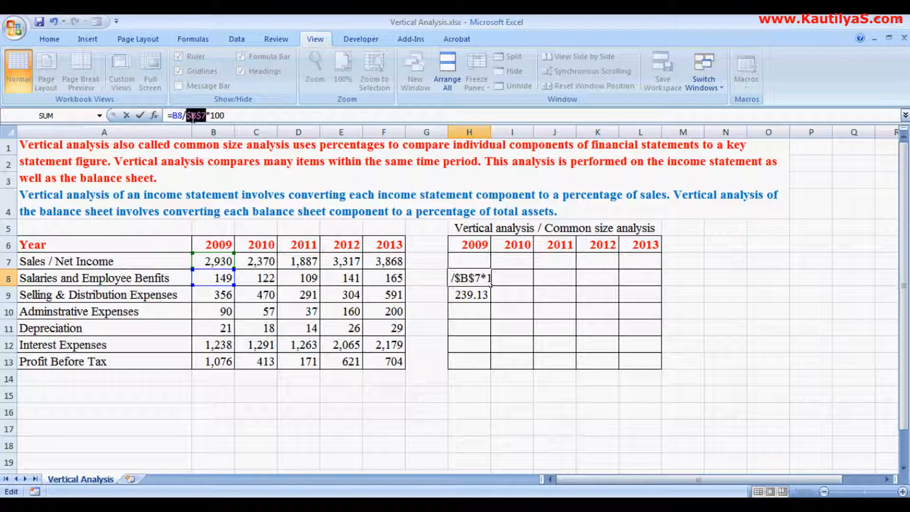
click(234, 117)
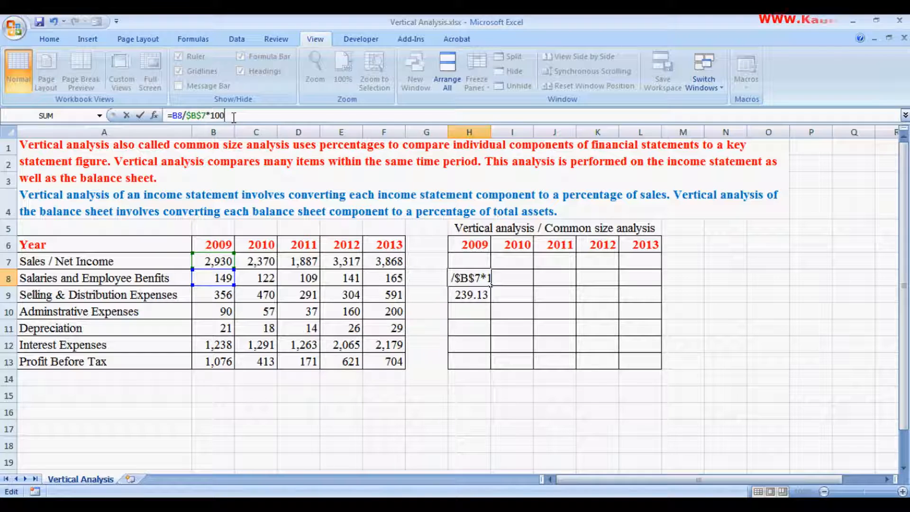
key(Return)
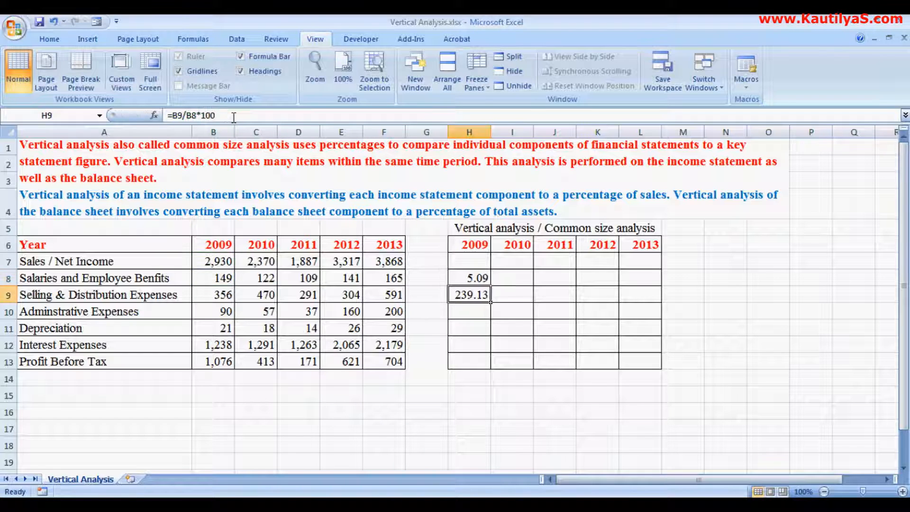
click(462, 279)
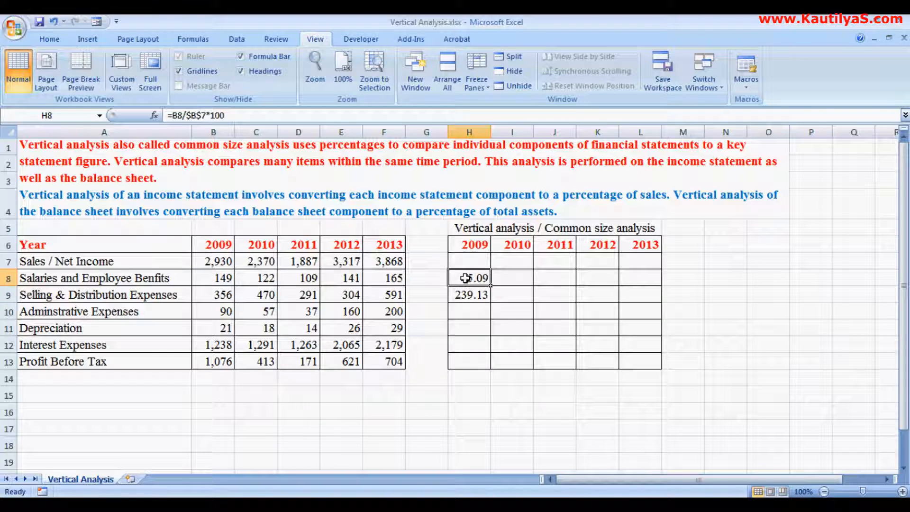
drag(492, 286, 486, 368)
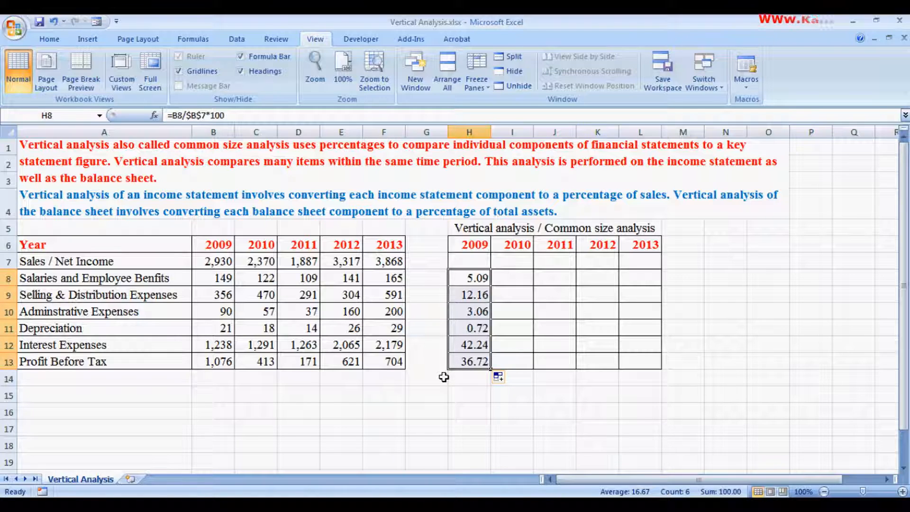
Enter the formula =C8/$C$7*100 in I8 for the 2010 salaries and employee benefits percentage.
click(509, 280)
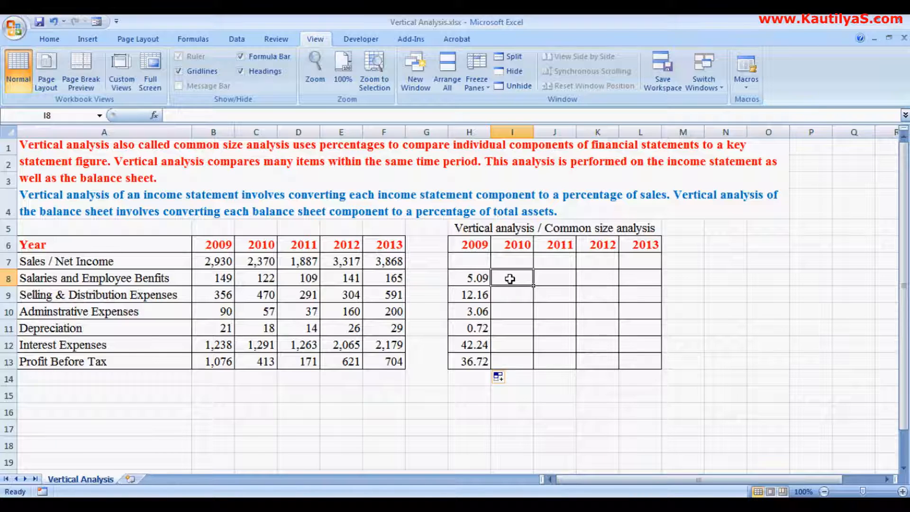
text(=)
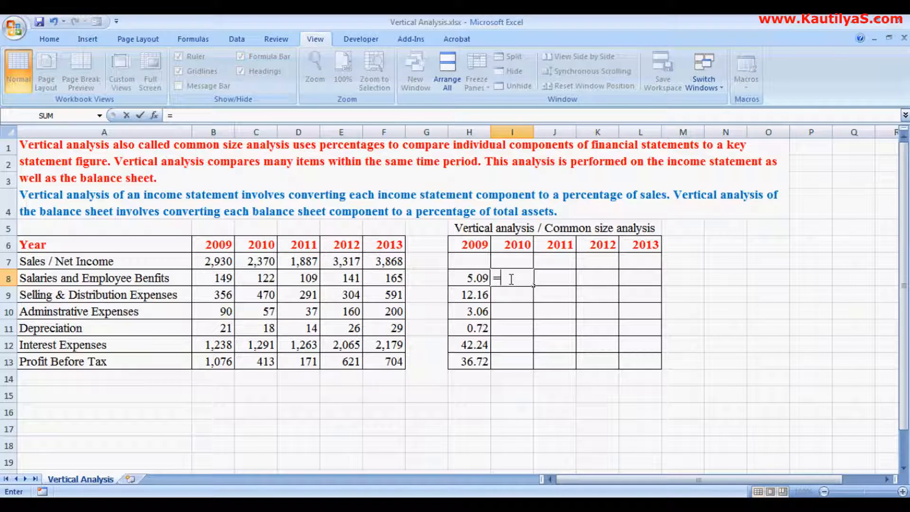
click(262, 281)
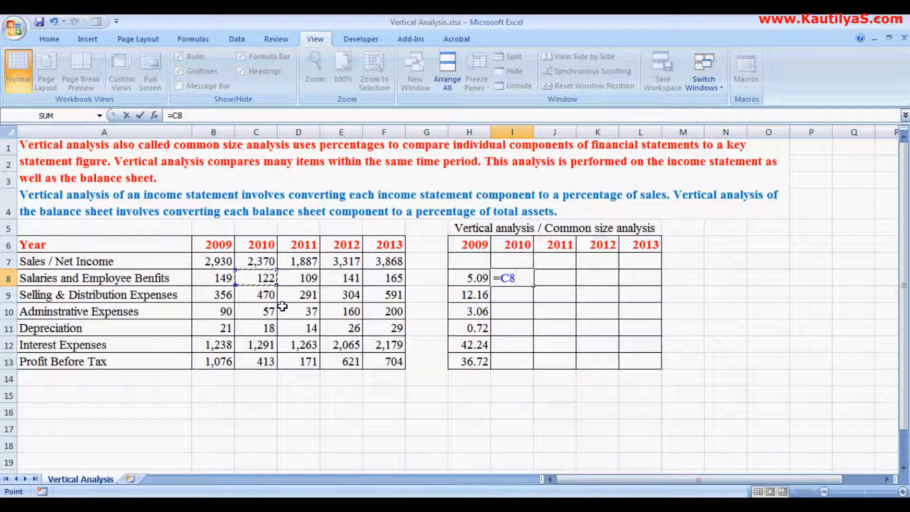
text(/)
click(259, 264)
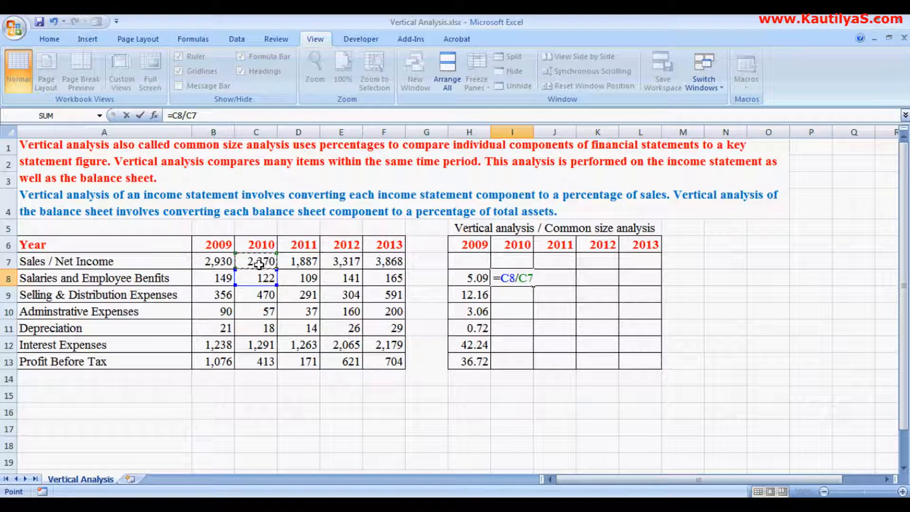
key(F4)
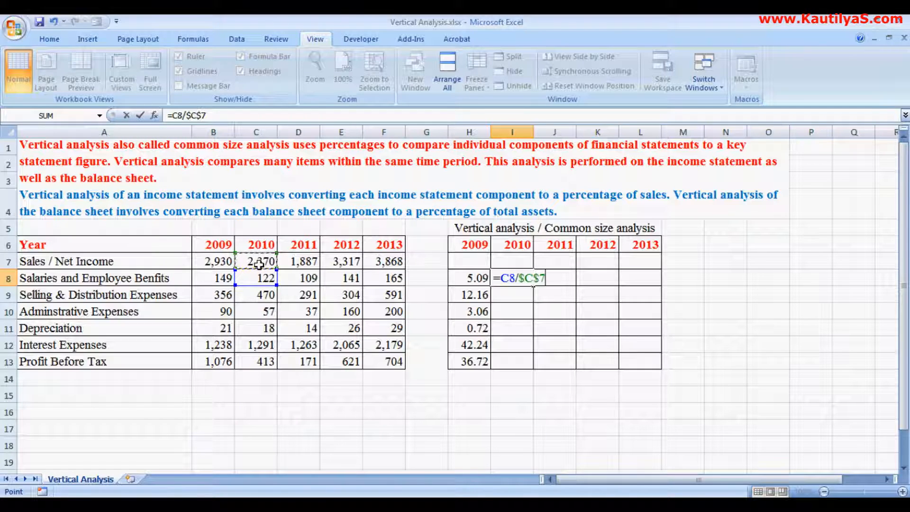
text(*100)
key(Return)
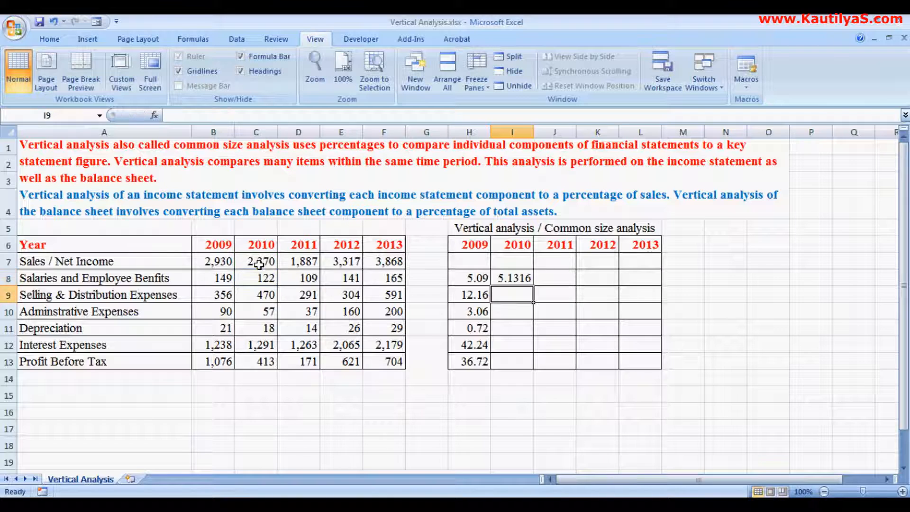
Fill the I8 formula down to I13 and reduce the 2010 percentages to two decimal places.
click(523, 276)
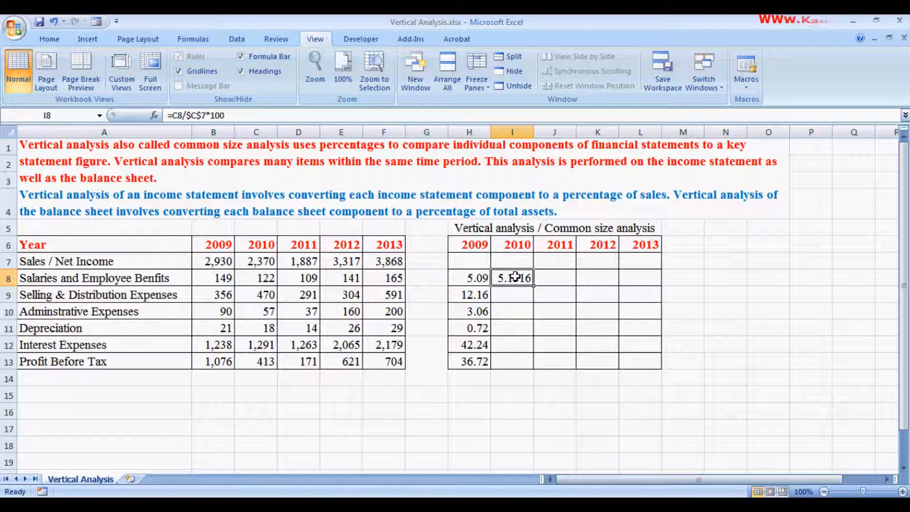
drag(530, 288, 528, 364)
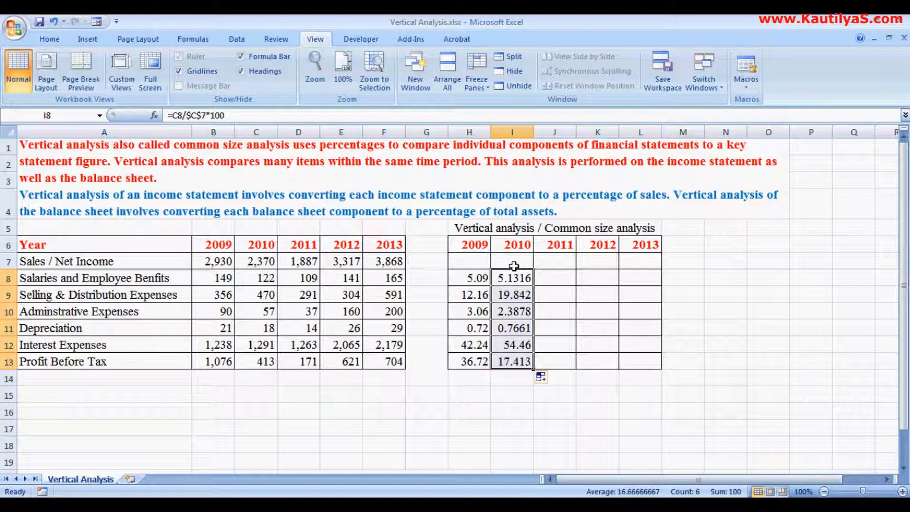
click(48, 39)
click(488, 82)
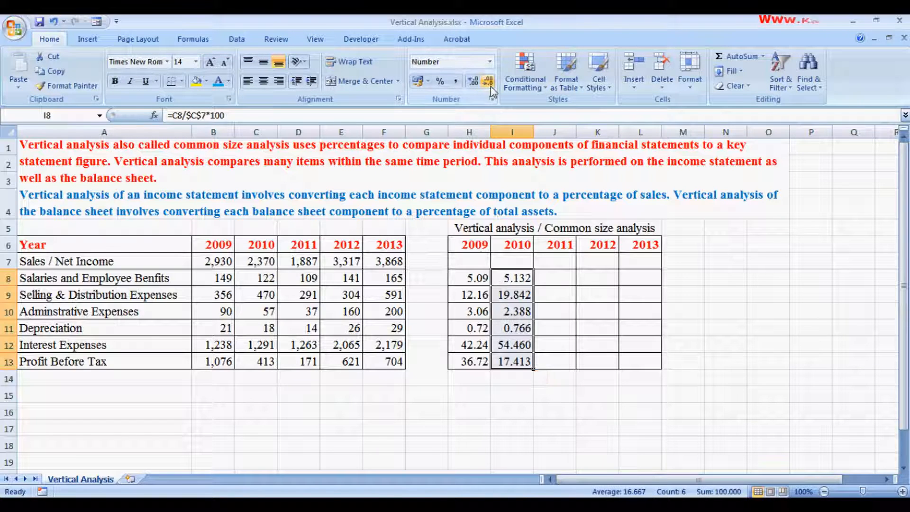
click(488, 82)
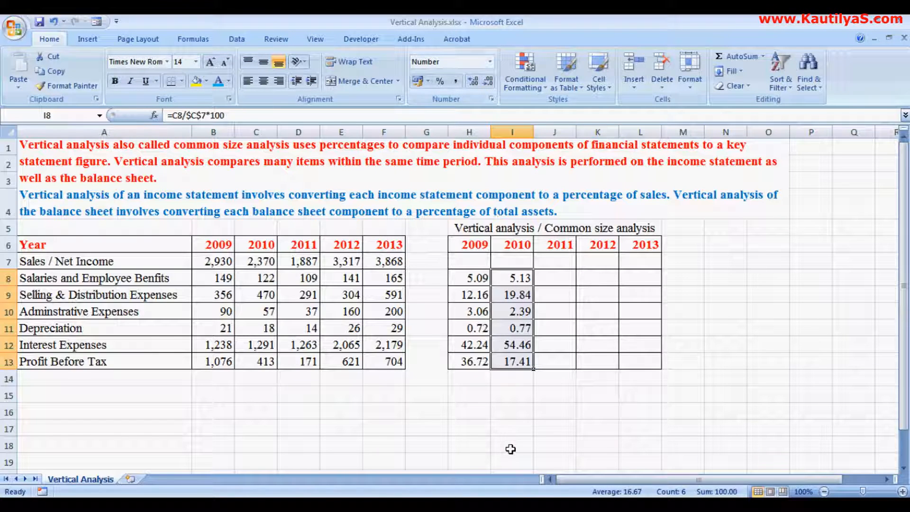
Insert a 2-D exploded pie chart from the 2009 percentages in H8:H13.
click(463, 382)
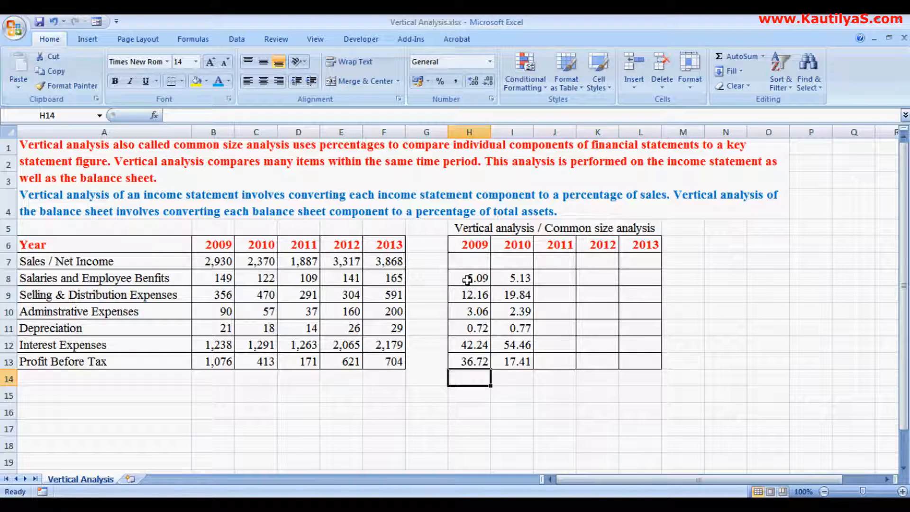
drag(467, 277, 467, 360)
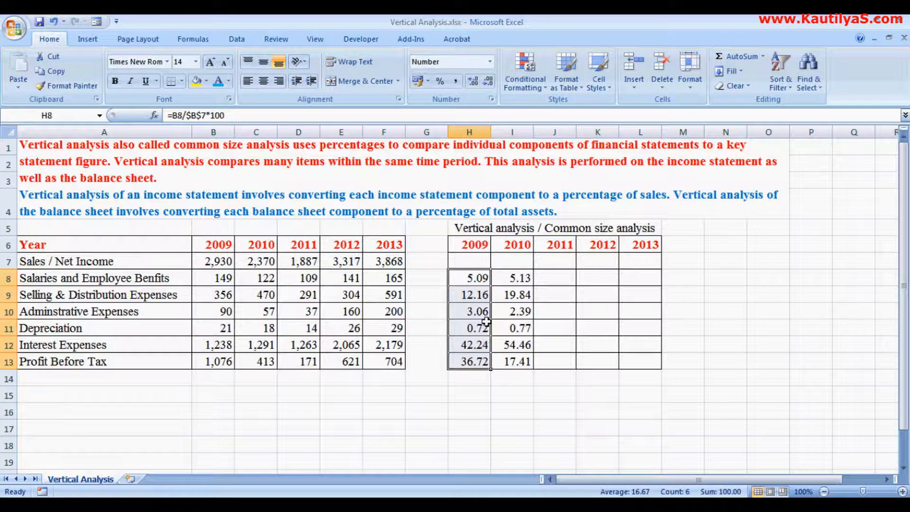
click(88, 39)
click(275, 72)
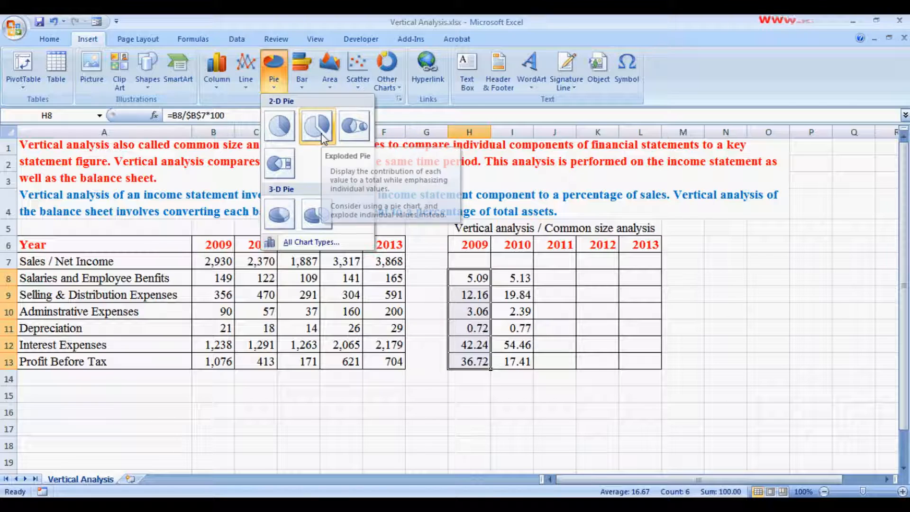
click(319, 126)
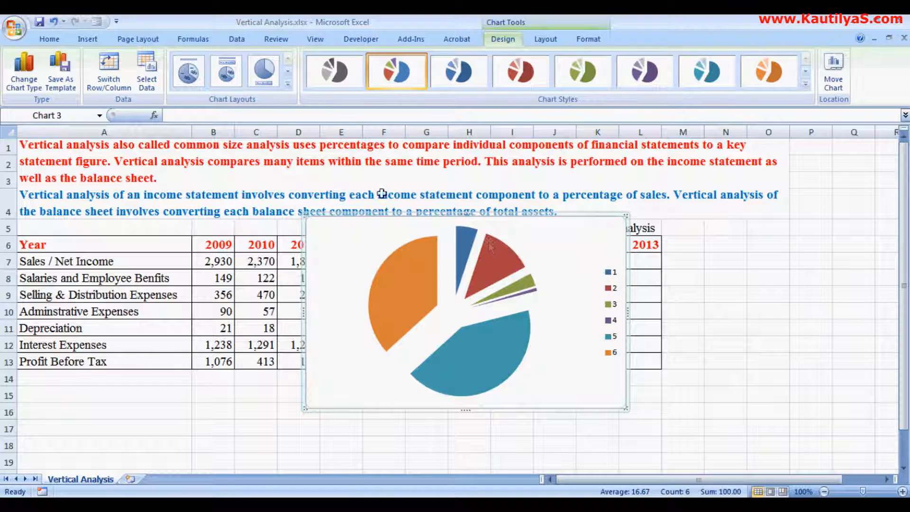
Set the pie chart's category axis labels to the expense and profit item names in A8:A13.
click(144, 76)
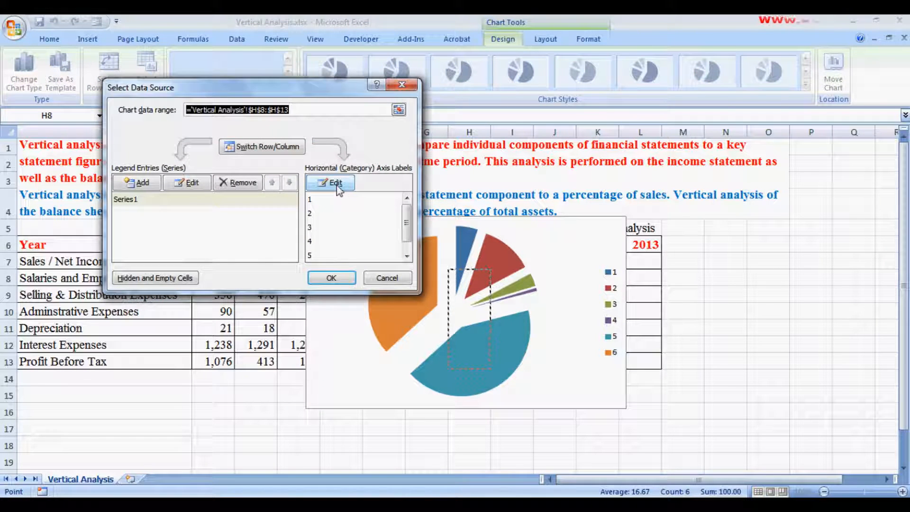
click(335, 182)
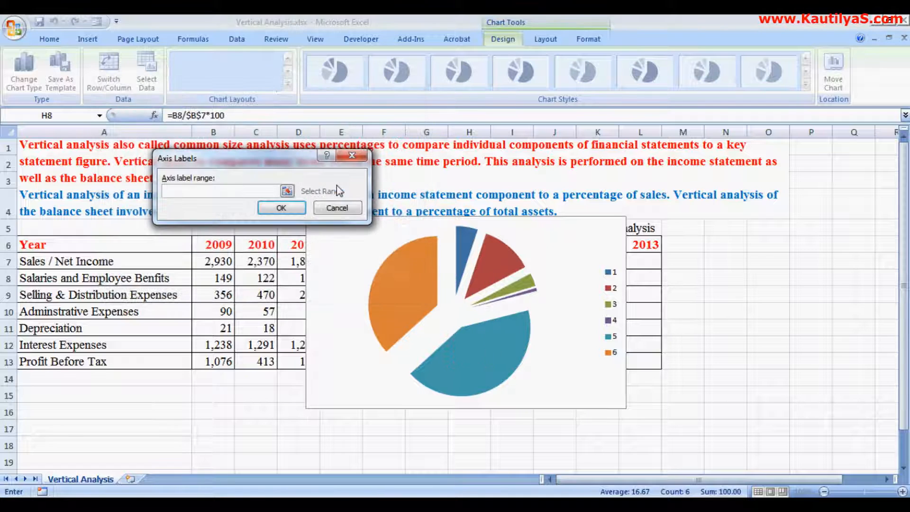
click(287, 191)
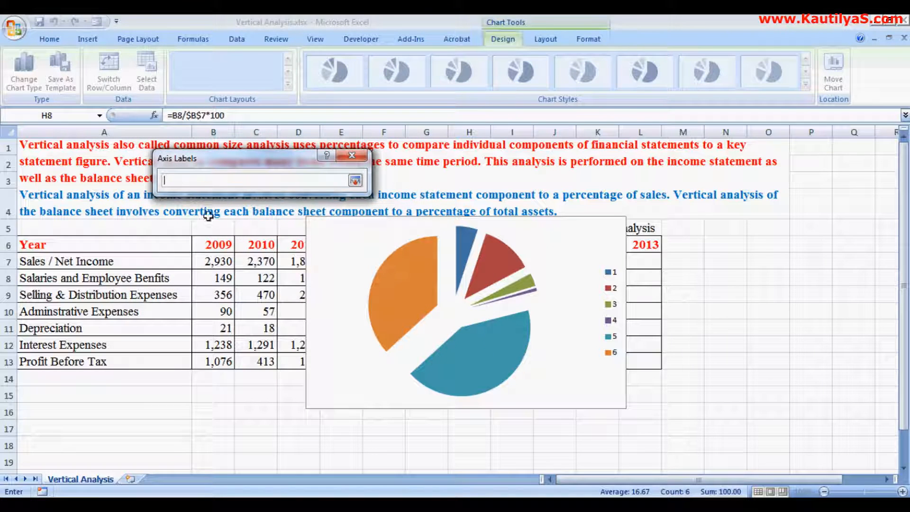
drag(53, 279, 70, 360)
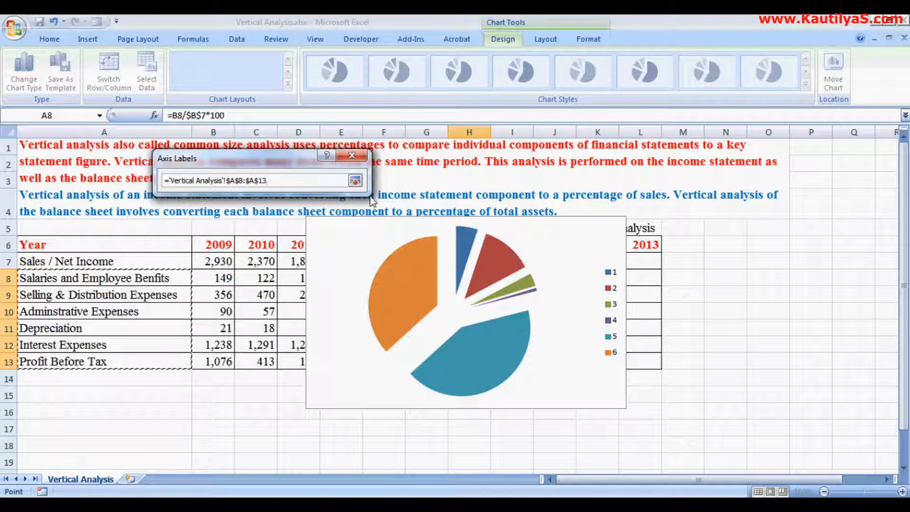
click(355, 181)
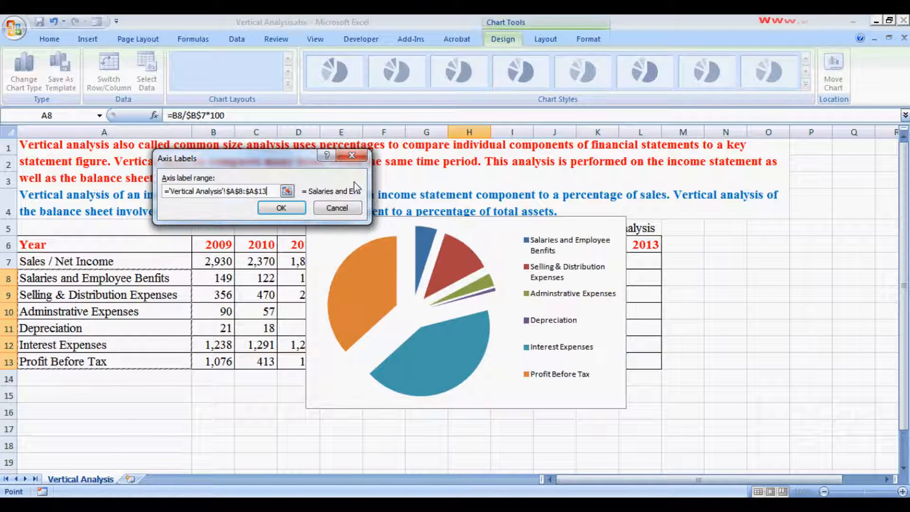
click(281, 208)
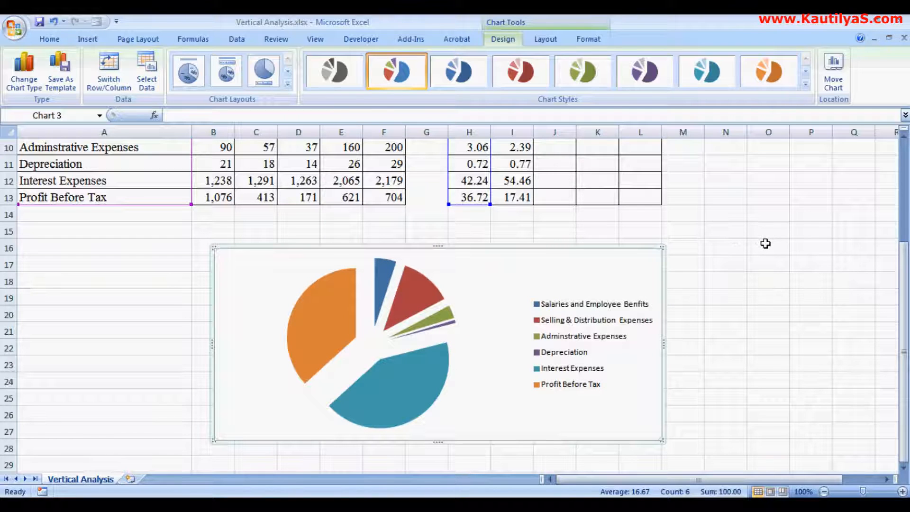
scroll(764, 249, up, 3)
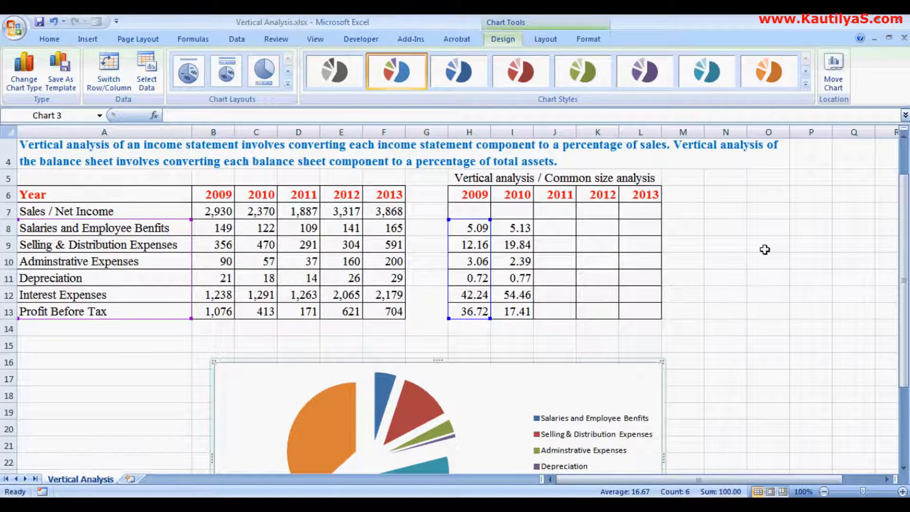
scroll(764, 249, down, 3)
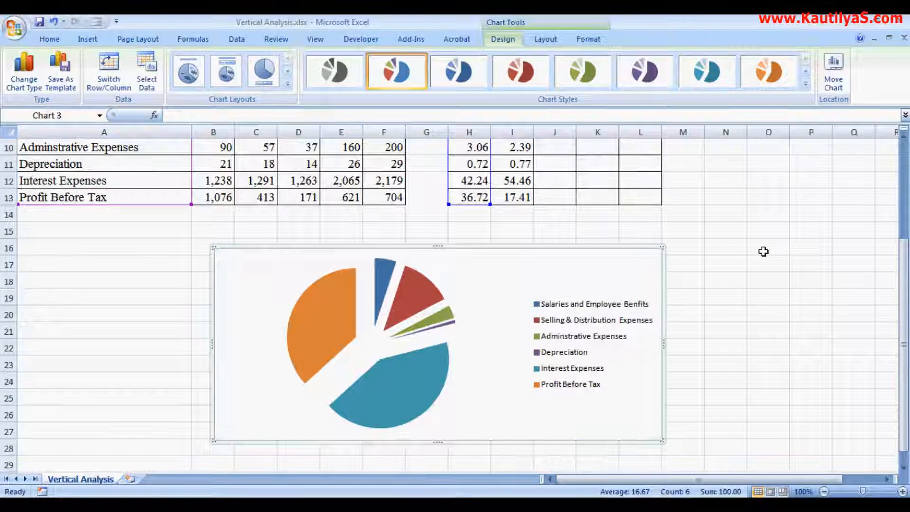